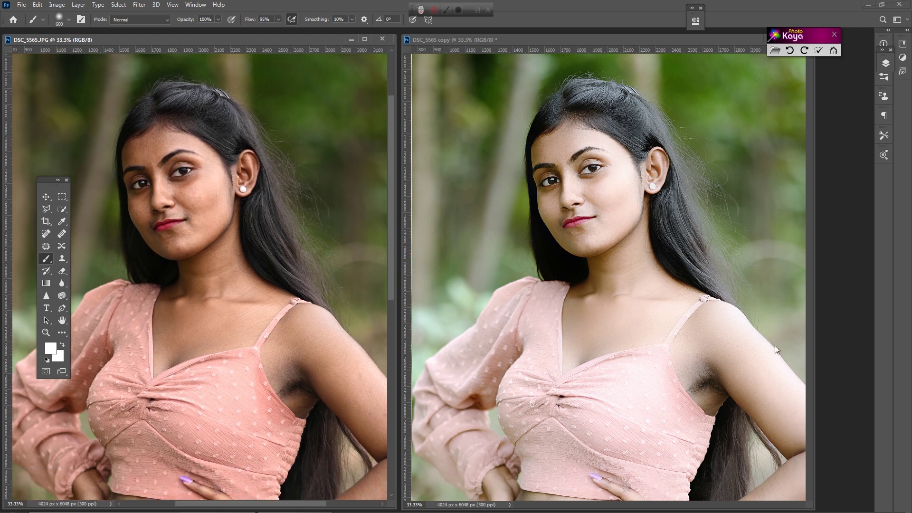
- Widen the retouched copy's window to compare it with the original portrait
{"action": "left_click_drag", "start_coordinate": [814, 344], "coordinate": [850, 351]}
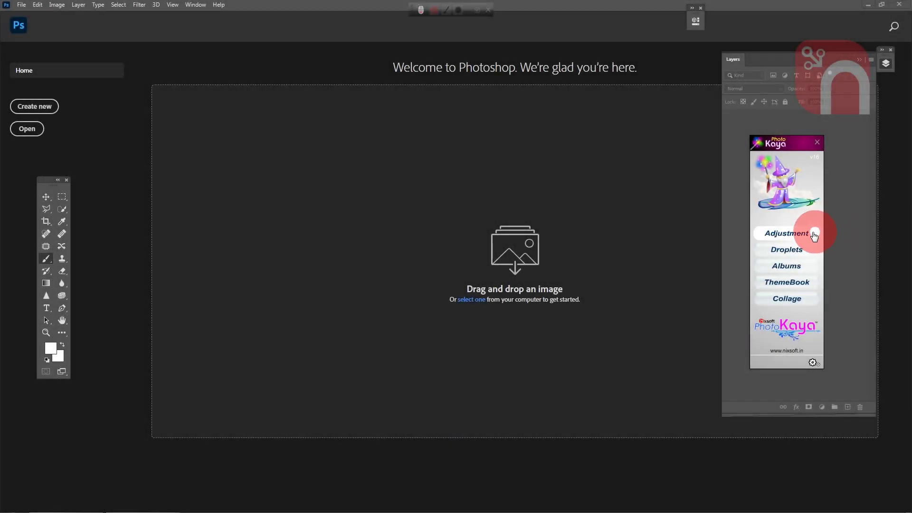
- Open DSC_5565.JPG from the Collage Design folder through Kaya's Adjustment tools and zoom in
{"action": "left_click", "coordinate": [814, 234]}
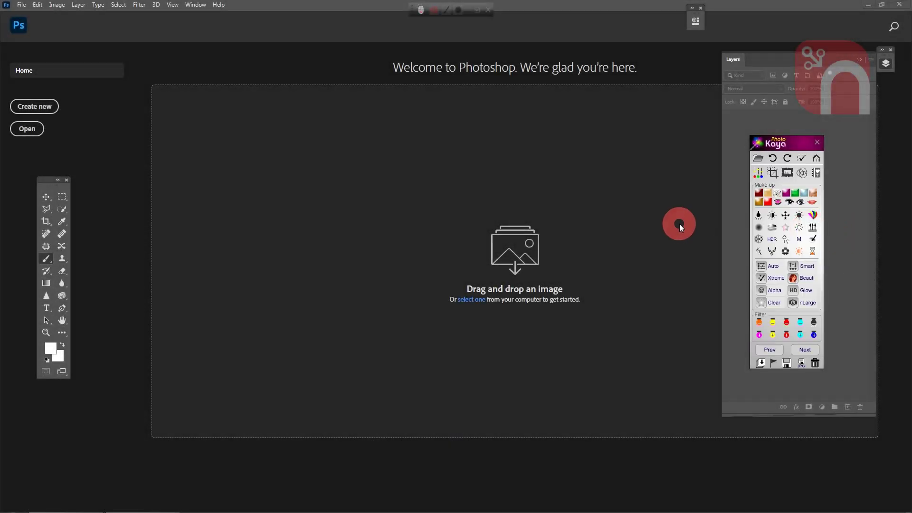
{"action": "left_click", "coordinate": [759, 160]}
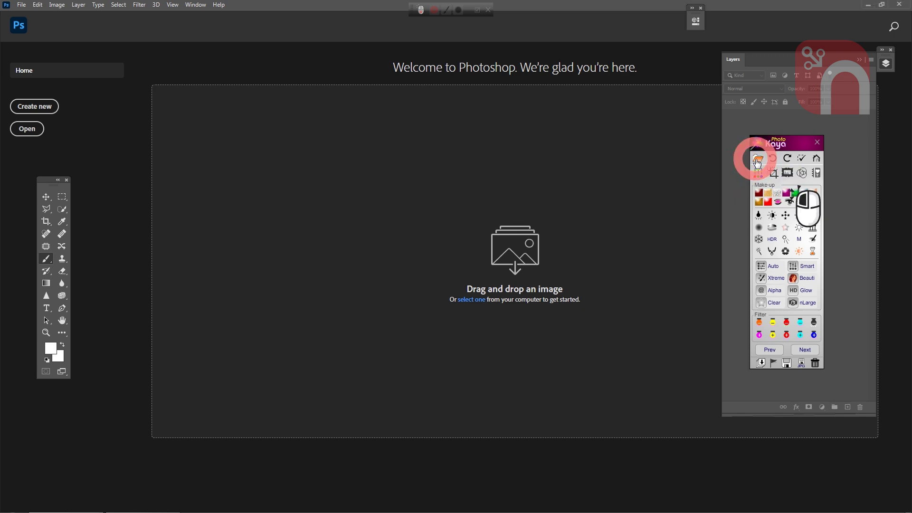
{"action": "left_click", "coordinate": [115, 186]}
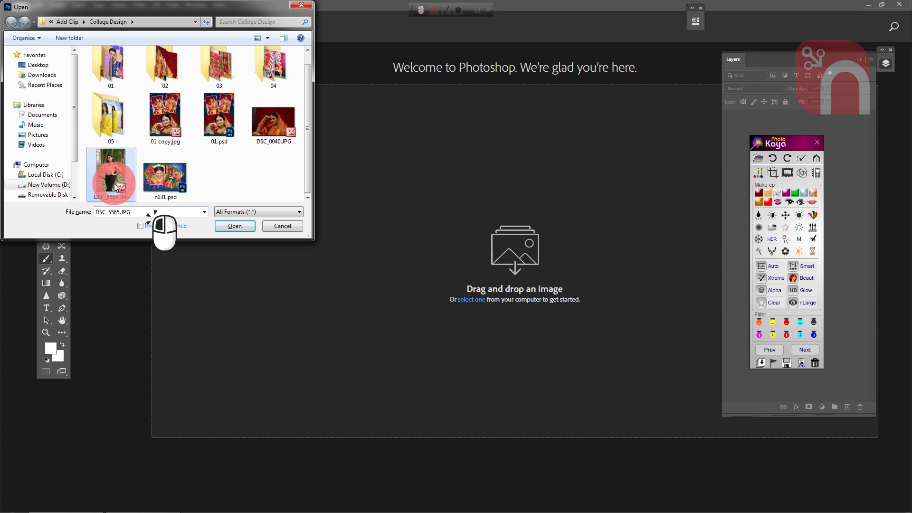
{"action": "left_click", "coordinate": [244, 230]}
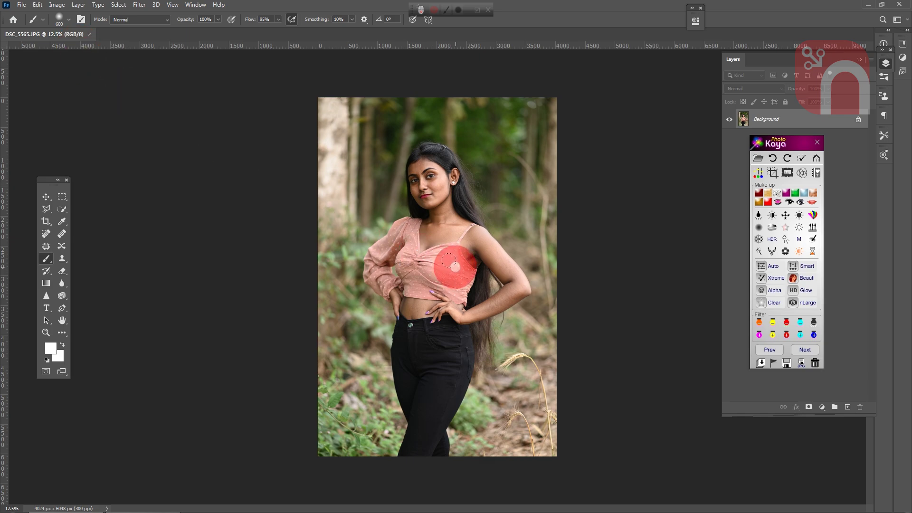
{"action": "key", "text": "ctrl+equal"}
{"action": "key", "text": "ctrl+equal"}
{"action": "key", "text": "ctrl+equal"}
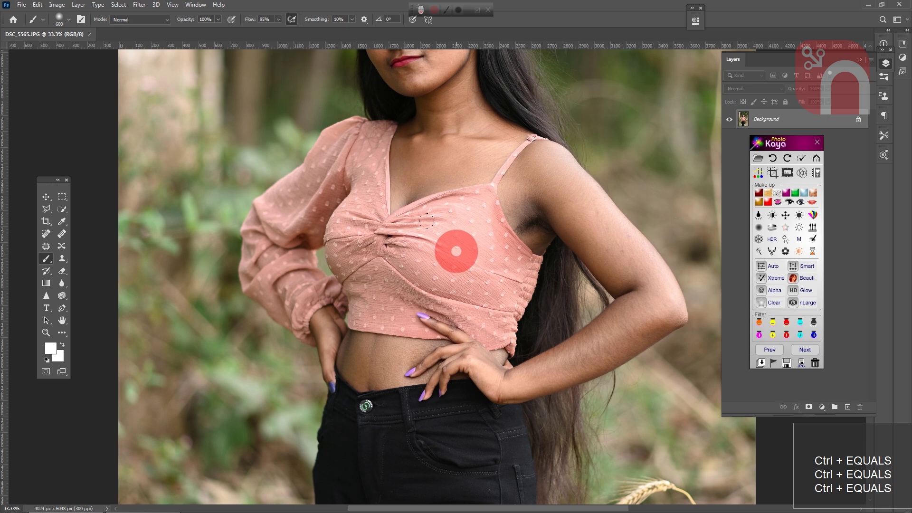
- Bring the woman's face into view at 33% and move the Kaya panel beside the photo
{"action": "key", "text": "space"}
{"action": "left_click_drag", "start_coordinate": [470, 213], "coordinate": [347, 348]}
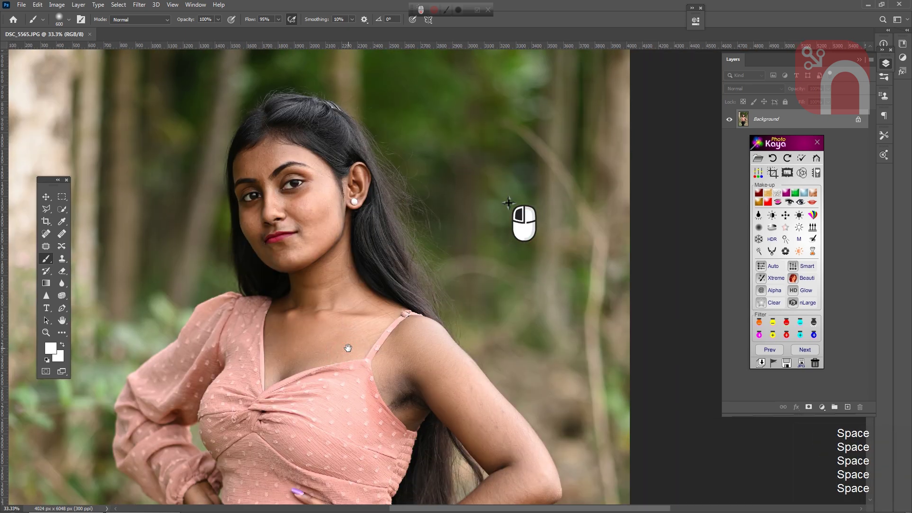
{"action": "left_click", "coordinate": [321, 313]}
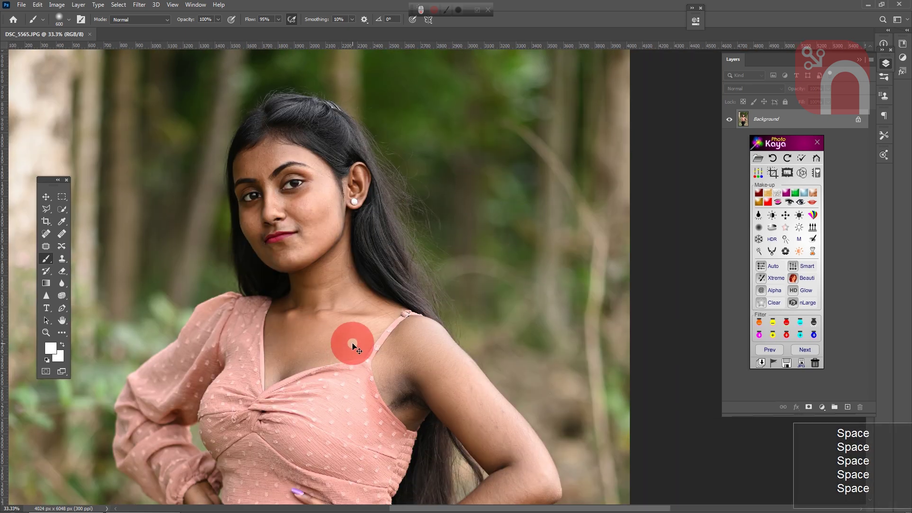
{"action": "key", "text": "ctrl+equal"}
{"action": "key", "text": "ctrl+minus"}
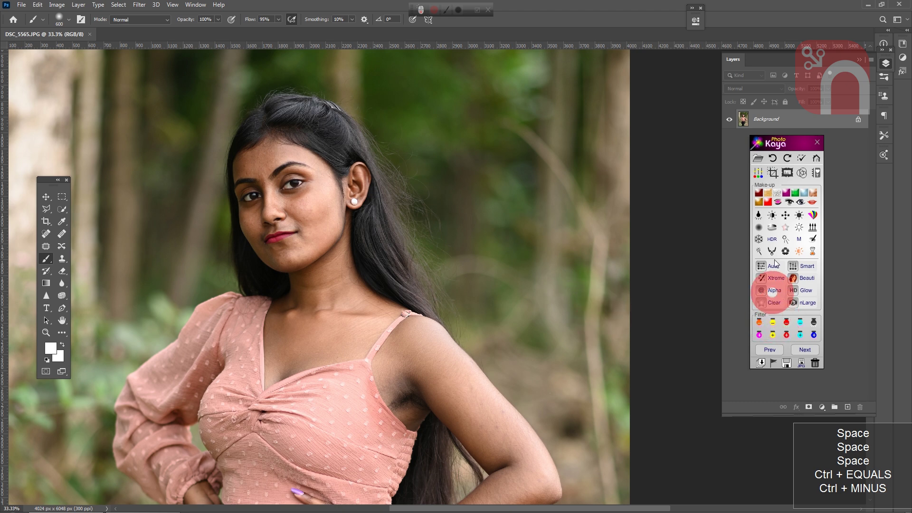
{"action": "left_click_drag", "start_coordinate": [805, 146], "coordinate": [695, 170]}
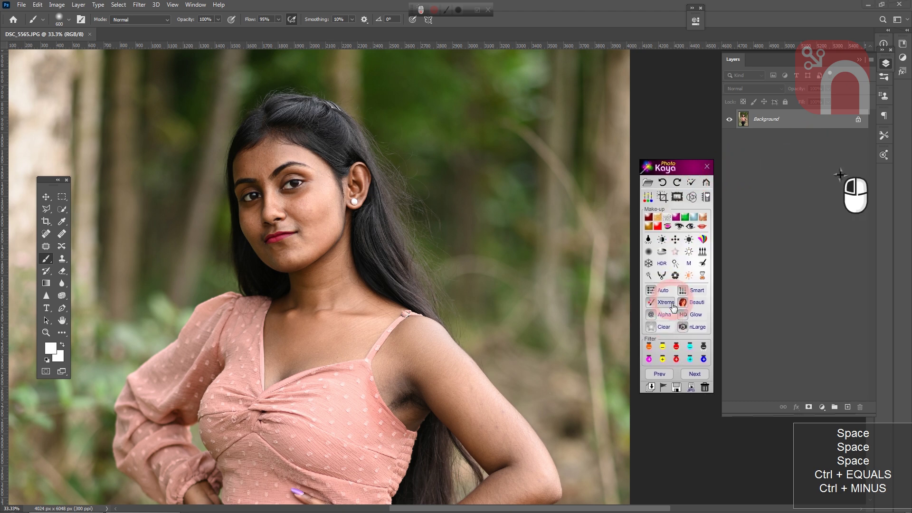
- Apply Kaya's UV Clear effect at 30% opacity and flatten the image
{"action": "left_click", "coordinate": [663, 327]}
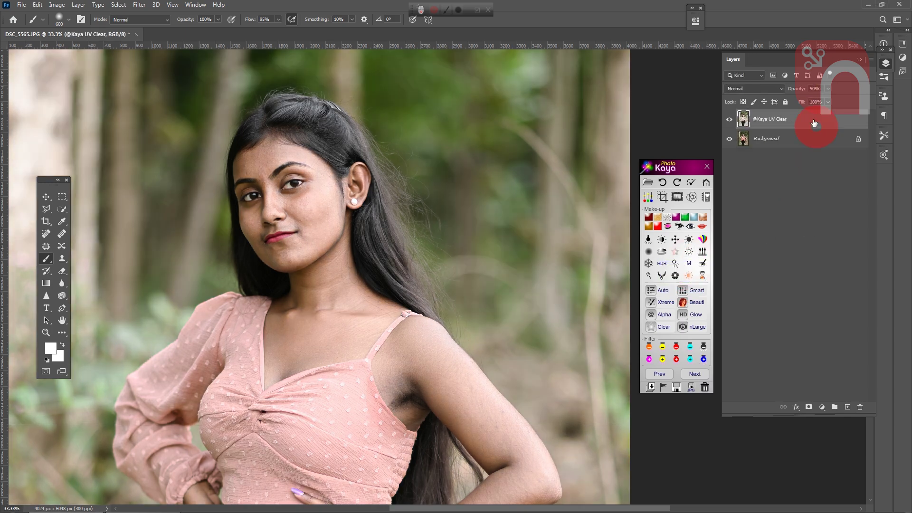
{"action": "left_click", "coordinate": [814, 88]}
{"action": "key", "text": "KP_3"}
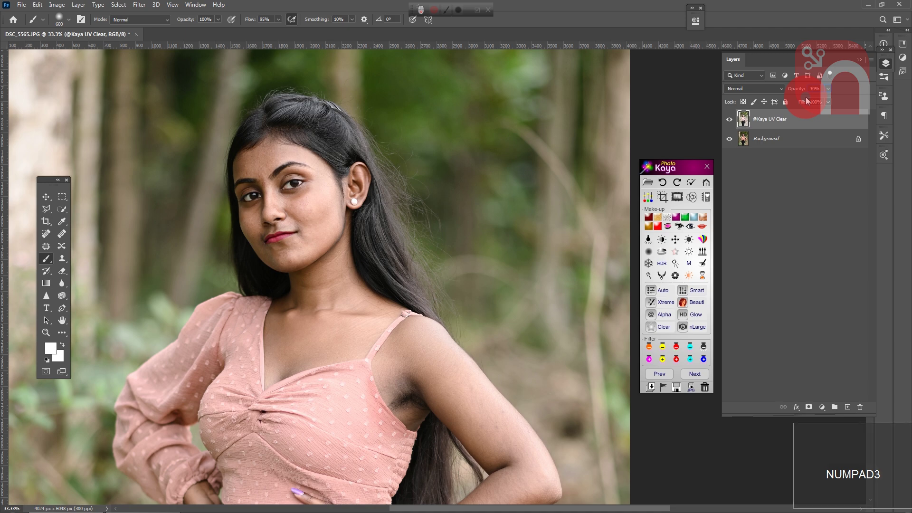
{"action": "left_click", "coordinate": [666, 389]}
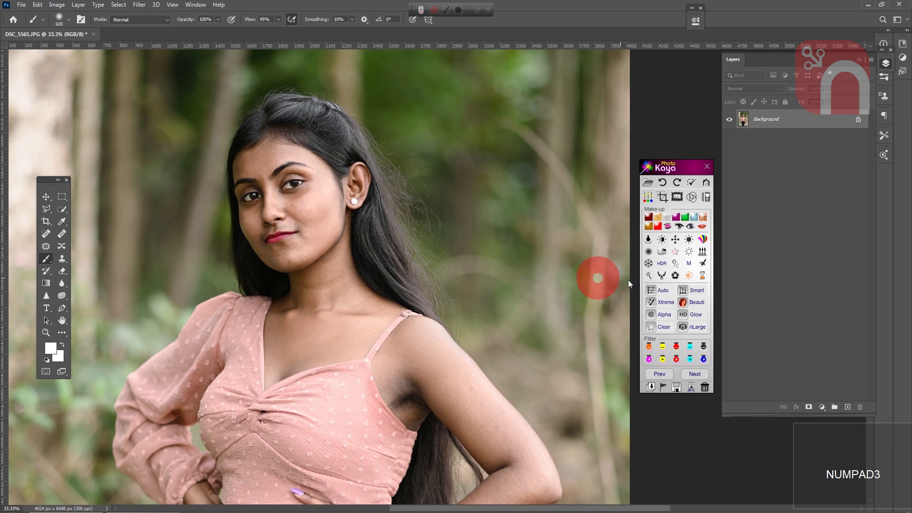
- Apply Kaya Auto Adjust, set its layer opacity to 55%, and flatten into the background
{"action": "left_click", "coordinate": [663, 291]}
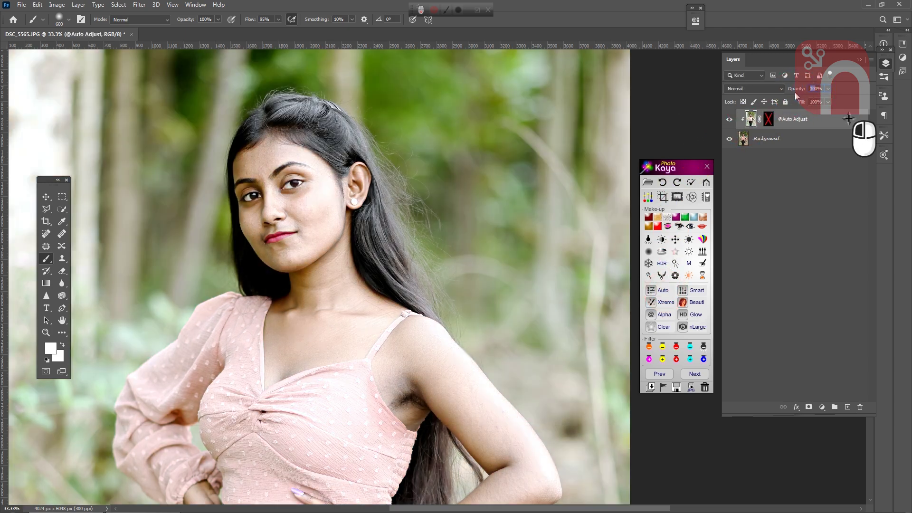
{"action": "key", "text": "KP_6"}
{"action": "left_click", "coordinate": [797, 95]}
{"action": "left_click", "coordinate": [763, 178]}
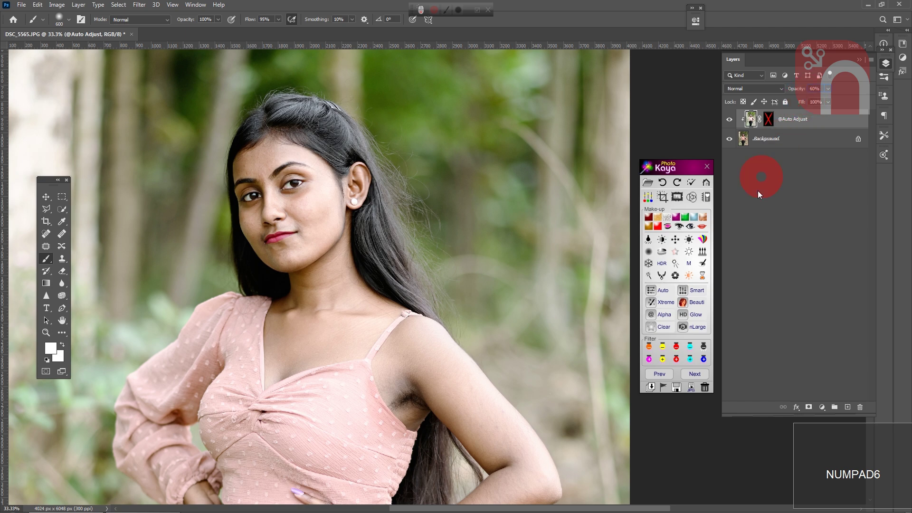
{"action": "left_click", "coordinate": [810, 88]}
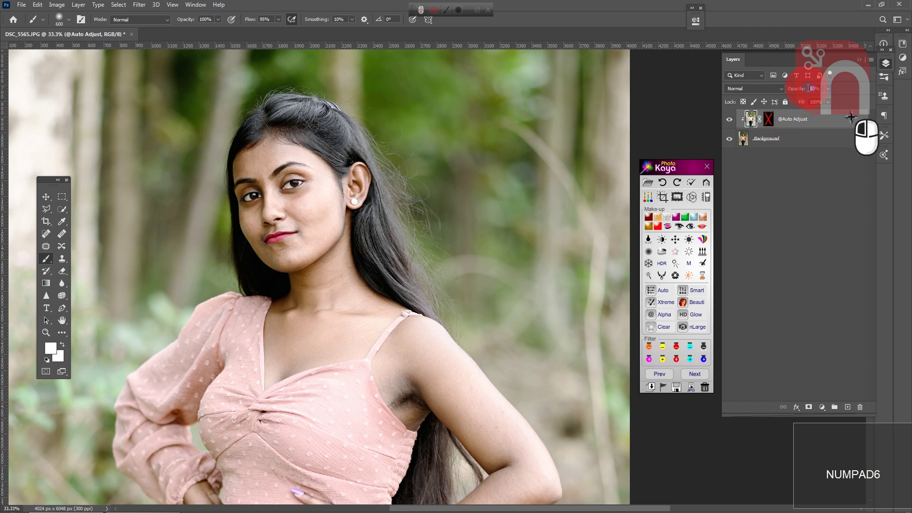
{"action": "type", "text": "55"}
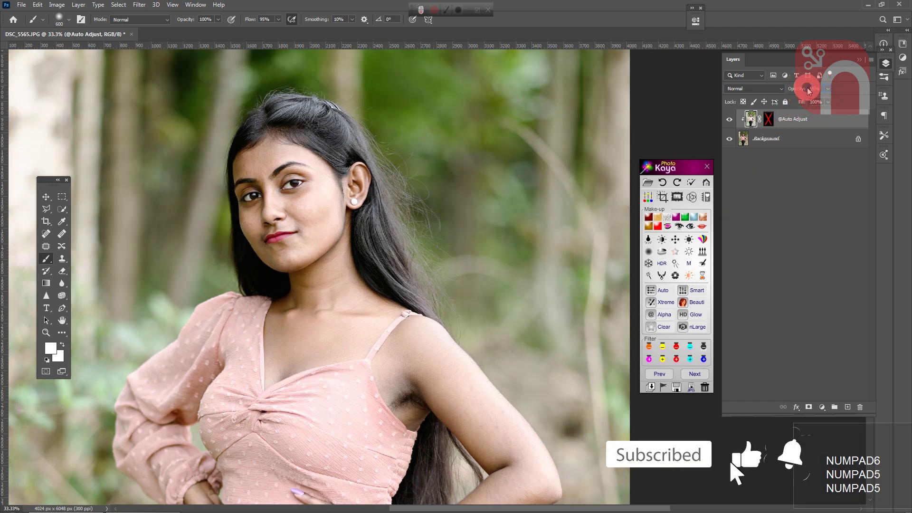
{"action": "left_click", "coordinate": [665, 388]}
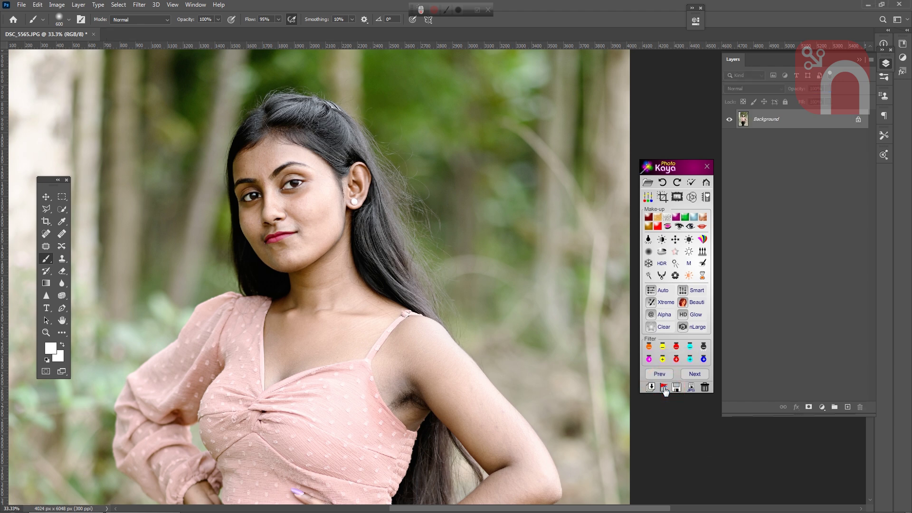
- Apply Kaya's Natural Tone filter to reduce red and pink, then flatten it
{"action": "left_click", "coordinate": [691, 361]}
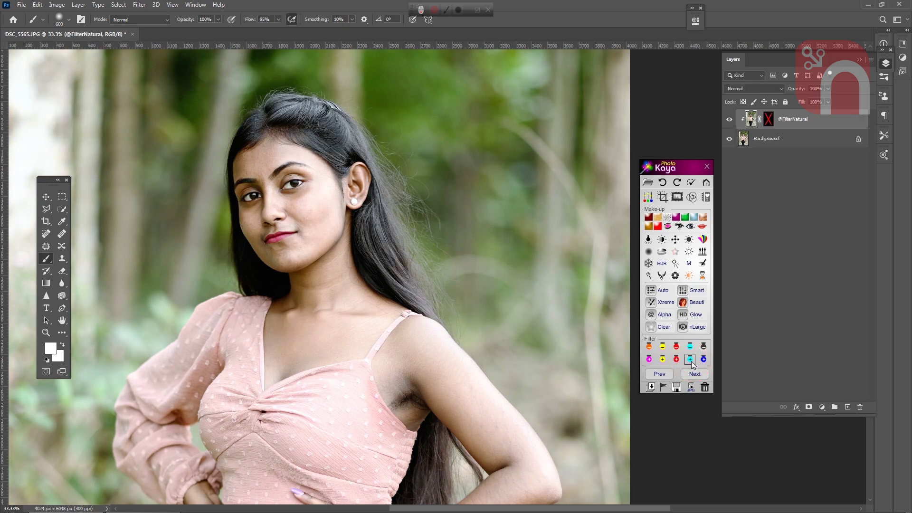
{"action": "left_click", "coordinate": [665, 388]}
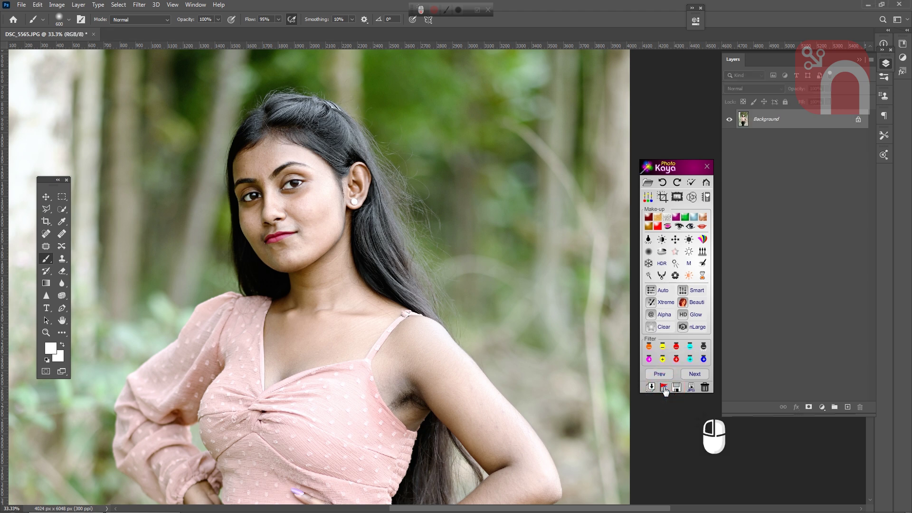
{"action": "left_click", "coordinate": [663, 255]}
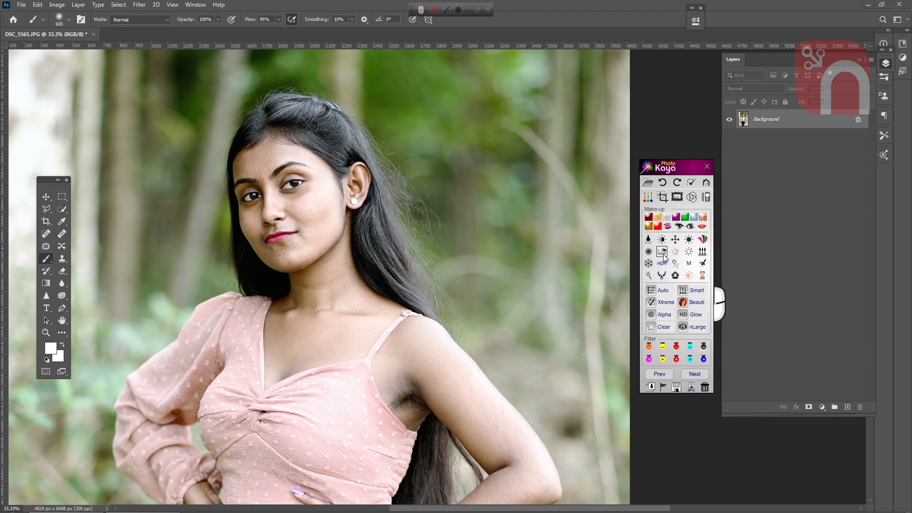
- Brush MagicSoftSkin smoothing over forehead, cheek, jaw and arm, then float the document window
{"action": "left_click_drag", "start_coordinate": [402, 245], "coordinate": [398, 250]}
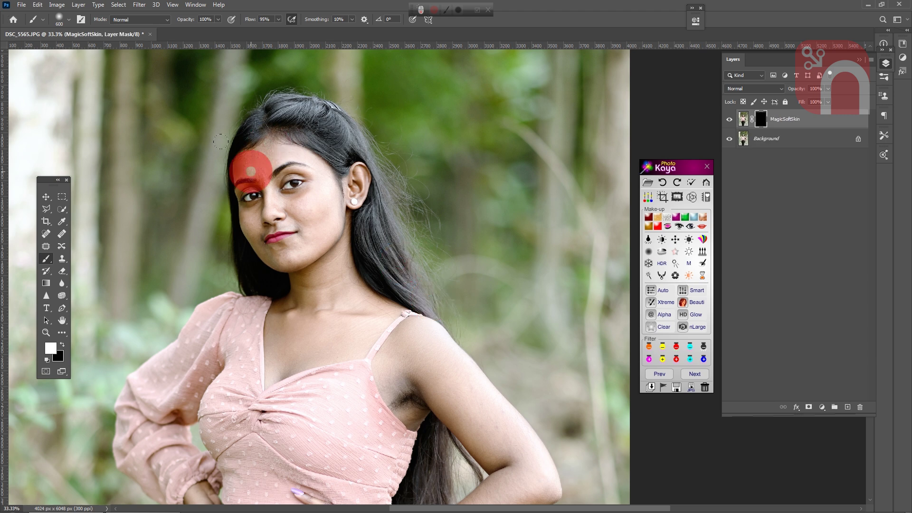
{"action": "mouse_move", "coordinate": [251, 180]}
{"action": "left_mouse_down"}
{"action": "mouse_move", "coordinate": [285, 112]}
{"action": "mouse_move", "coordinate": [363, 159]}
{"action": "mouse_move", "coordinate": [375, 271]}
{"action": "mouse_move", "coordinate": [275, 177]}
{"action": "mouse_move", "coordinate": [321, 228]}
{"action": "mouse_move", "coordinate": [276, 261]}
{"action": "mouse_move", "coordinate": [317, 247]}
{"action": "mouse_move", "coordinate": [347, 292]}
{"action": "mouse_move", "coordinate": [332, 369]}
{"action": "mouse_move", "coordinate": [281, 375]}
{"action": "mouse_move", "coordinate": [394, 400]}
{"action": "mouse_move", "coordinate": [452, 354]}
{"action": "mouse_move", "coordinate": [509, 489]}
{"action": "mouse_move", "coordinate": [548, 364]}
{"action": "left_mouse_up"}
{"action": "scroll", "coordinate": [548, 364], "scroll_direction": "down", "scroll_amount": 1}
{"action": "scroll", "coordinate": [548, 364], "scroll_direction": "down", "scroll_amount": 5}
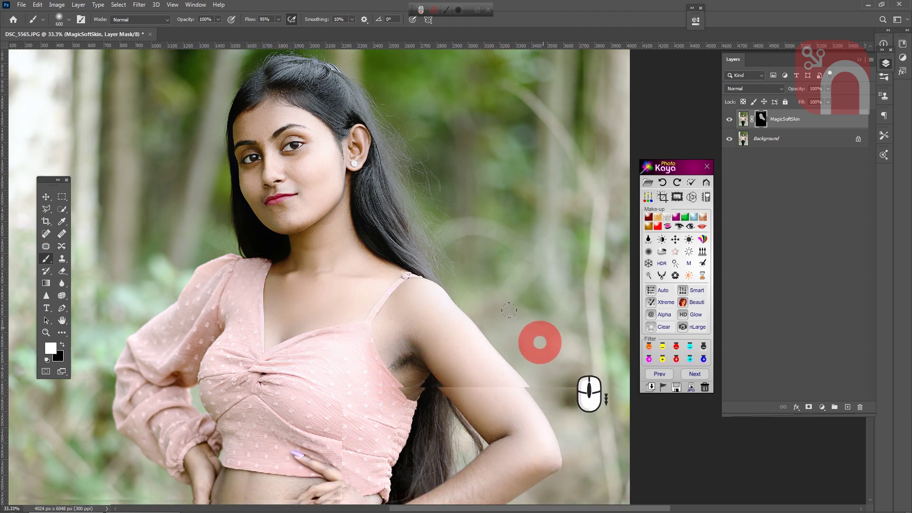
{"action": "scroll", "coordinate": [493, 326], "scroll_direction": "down", "scroll_amount": 3}
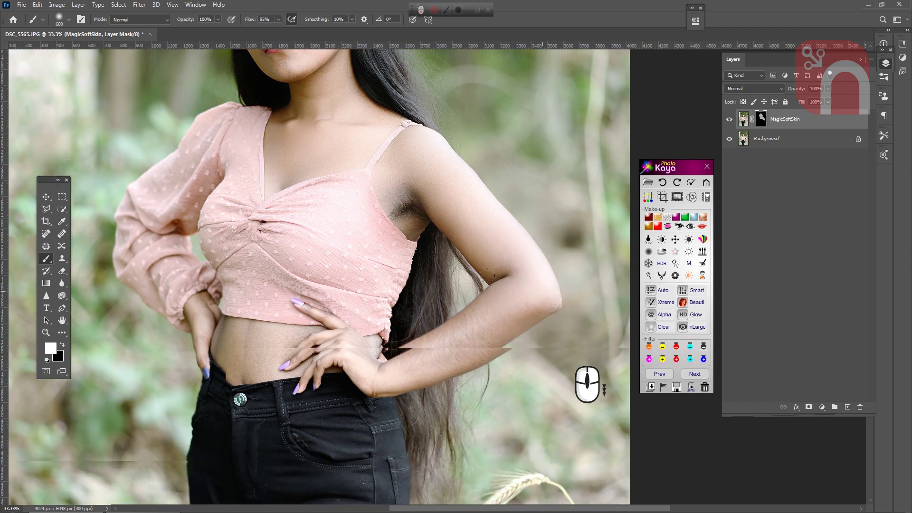
{"action": "mouse_move", "coordinate": [494, 184]}
{"action": "left_mouse_down"}
{"action": "mouse_move", "coordinate": [479, 164]}
{"action": "mouse_move", "coordinate": [444, 235]}
{"action": "mouse_move", "coordinate": [354, 272]}
{"action": "mouse_move", "coordinate": [507, 201]}
{"action": "mouse_move", "coordinate": [320, 245]}
{"action": "mouse_move", "coordinate": [253, 217]}
{"action": "mouse_move", "coordinate": [192, 254]}
{"action": "mouse_move", "coordinate": [308, 244]}
{"action": "mouse_move", "coordinate": [169, 268]}
{"action": "mouse_move", "coordinate": [385, 254]}
{"action": "left_mouse_up"}
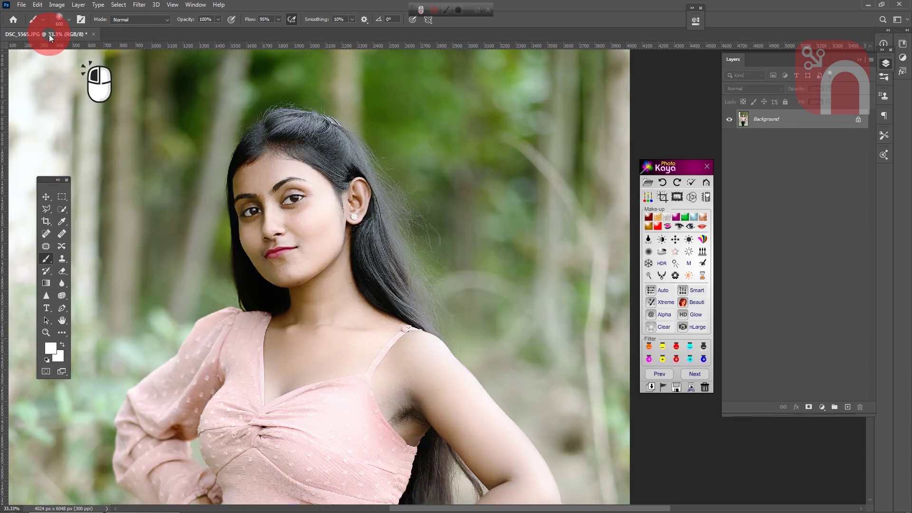
{"action": "mouse_move", "coordinate": [45, 34]}
{"action": "left_mouse_down"}
{"action": "mouse_move", "coordinate": [151, 81]}
{"action": "mouse_move", "coordinate": [190, 76]}
{"action": "mouse_move", "coordinate": [207, 58]}
{"action": "left_mouse_up"}
- Duplicate the image and place the copy in its own window
{"action": "right_click", "coordinate": [207, 57]}
{"action": "left_click", "coordinate": [226, 62]}
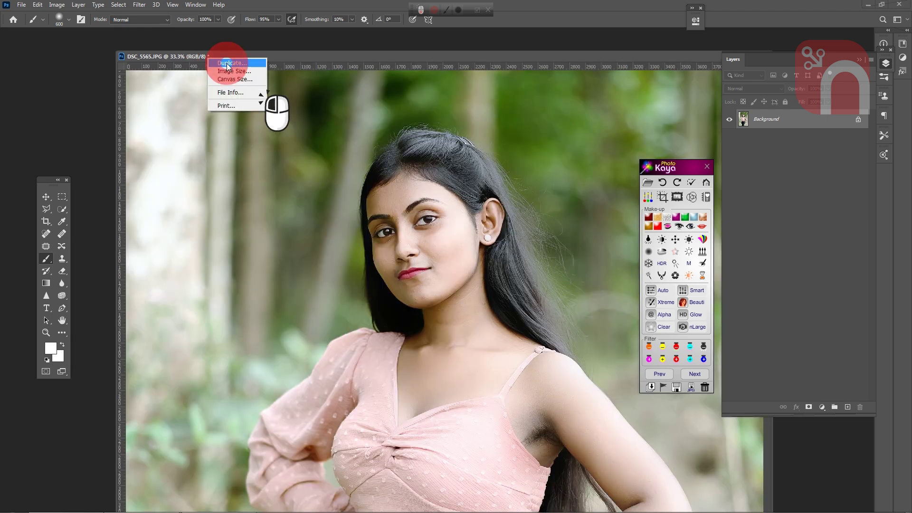
{"action": "left_click", "coordinate": [400, 105]}
{"action": "left_click_drag", "start_coordinate": [249, 70], "coordinate": [481, 92]}
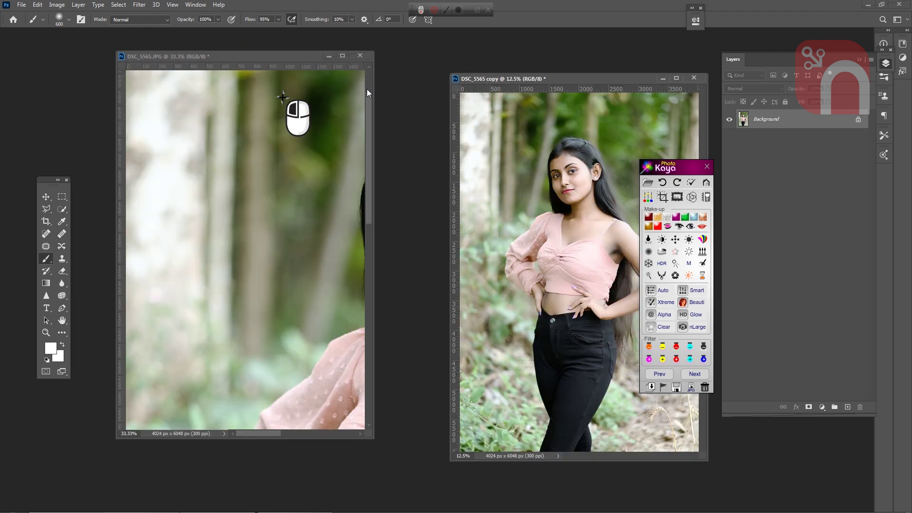
- Reposition and enlarge the original's window and discard all its Kaya retouching
{"action": "left_click_drag", "start_coordinate": [270, 56], "coordinate": [186, 56]}
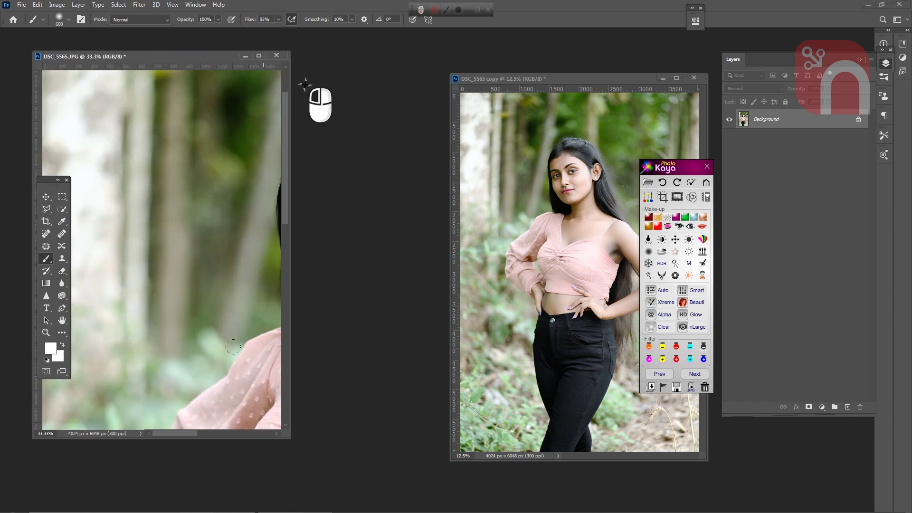
{"action": "left_click_drag", "start_coordinate": [290, 440], "coordinate": [431, 492]}
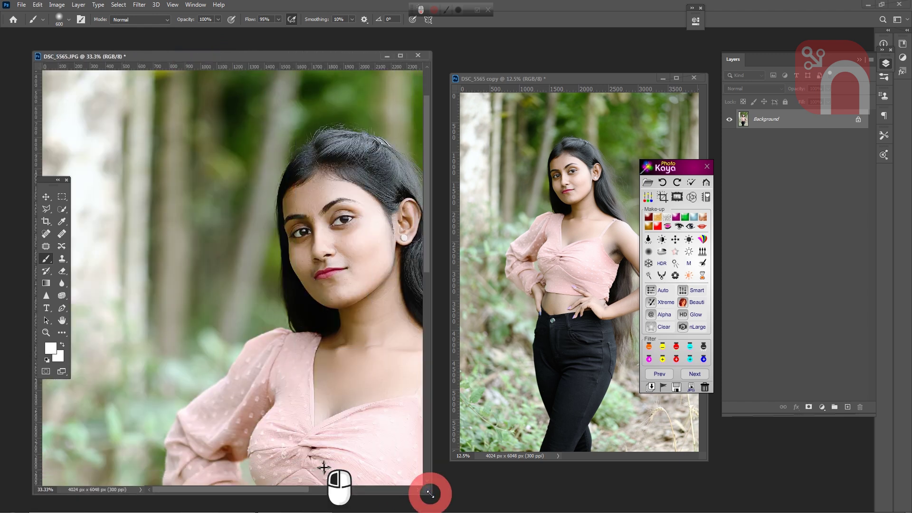
{"action": "left_click", "coordinate": [706, 389]}
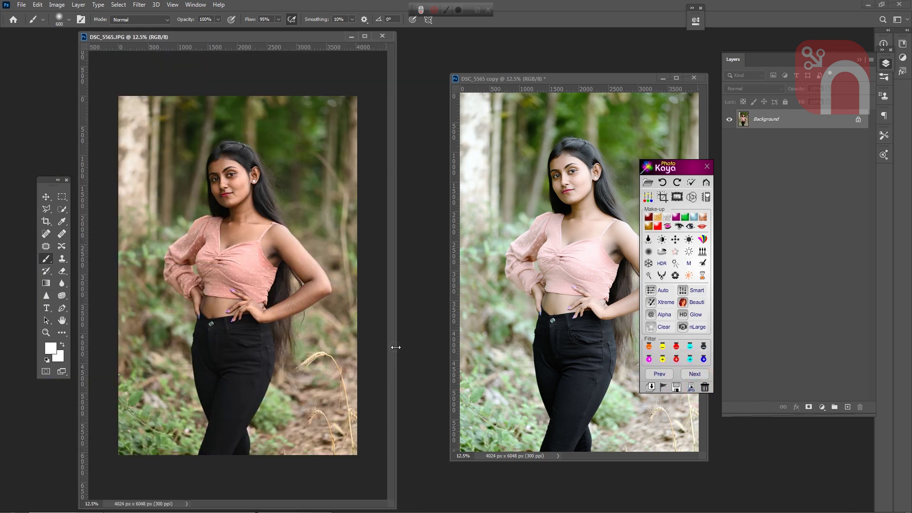
{"action": "left_click_drag", "start_coordinate": [701, 166], "coordinate": [828, 34]}
- Collapse the Kaya and Layers panels, enlarge both windows, and zoom each to 25%
{"action": "double_click", "coordinate": [784, 33]}
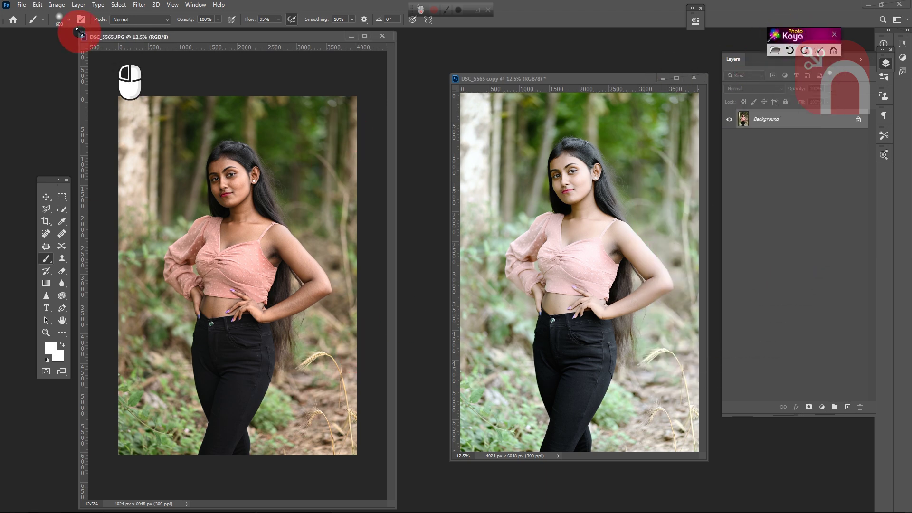
{"action": "left_click_drag", "start_coordinate": [82, 33], "coordinate": [2, 35]}
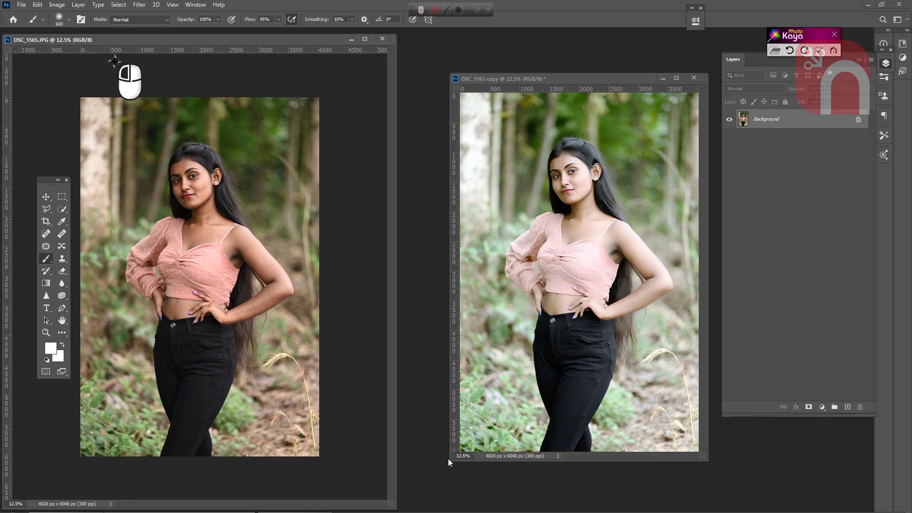
{"action": "key", "text": "ctrl+equal"}
{"action": "key", "text": "ctrl+equal"}
{"action": "scroll", "coordinate": [360, 397], "scroll_direction": "up", "scroll_amount": 3}
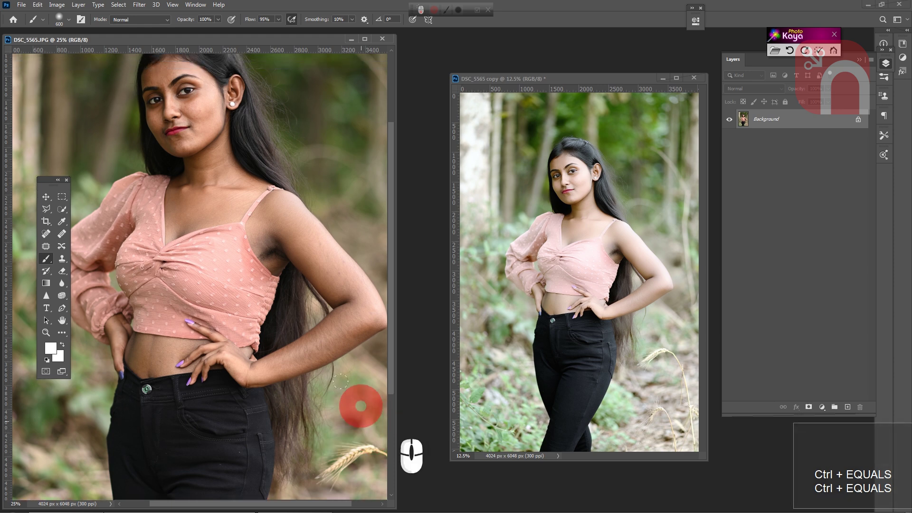
{"action": "left_click_drag", "start_coordinate": [448, 71], "coordinate": [401, 35]}
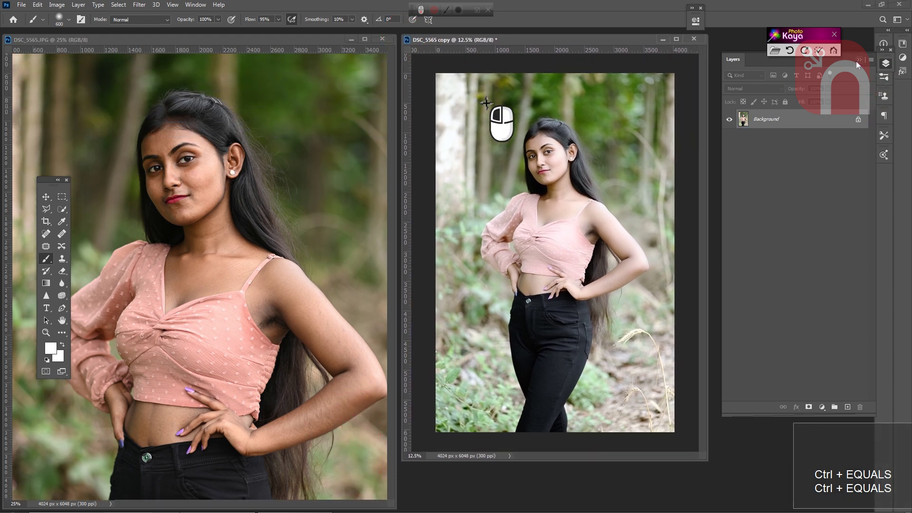
{"action": "left_click", "coordinate": [712, 342]}
{"action": "left_click_drag", "start_coordinate": [706, 461], "coordinate": [773, 501]}
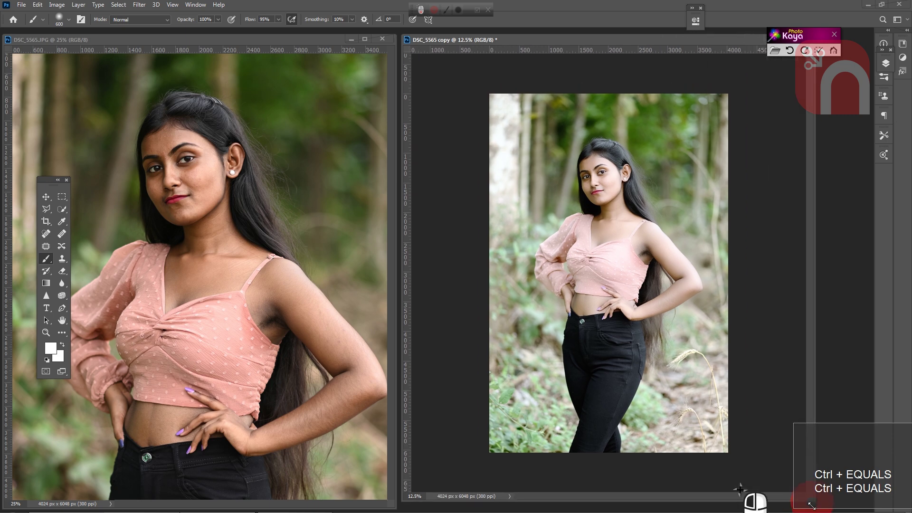
{"action": "key", "text": "ctrl+equal"}
{"action": "key", "text": "ctrl+equal"}
{"action": "scroll", "coordinate": [608, 311], "scroll_direction": "up", "scroll_amount": 4}
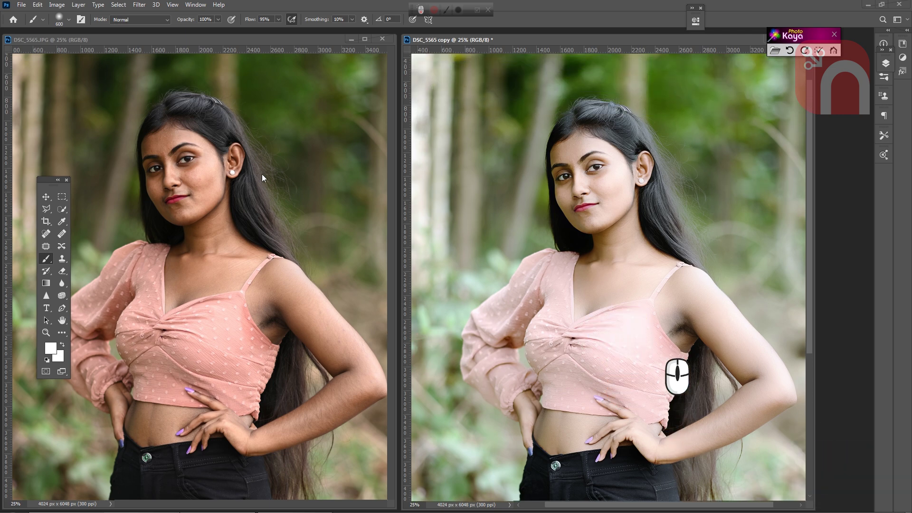
- Zoom both the original and retouched copy to 33.3% and widen the copy's window
{"action": "left_click", "coordinate": [204, 41]}
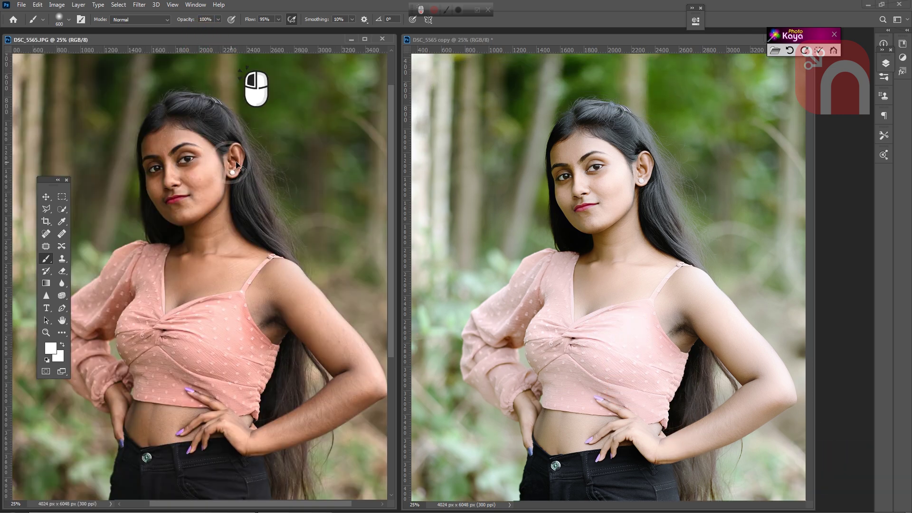
{"action": "key", "text": "ctrl+equal"}
{"action": "scroll", "coordinate": [326, 285], "scroll_direction": "up", "scroll_amount": 3}
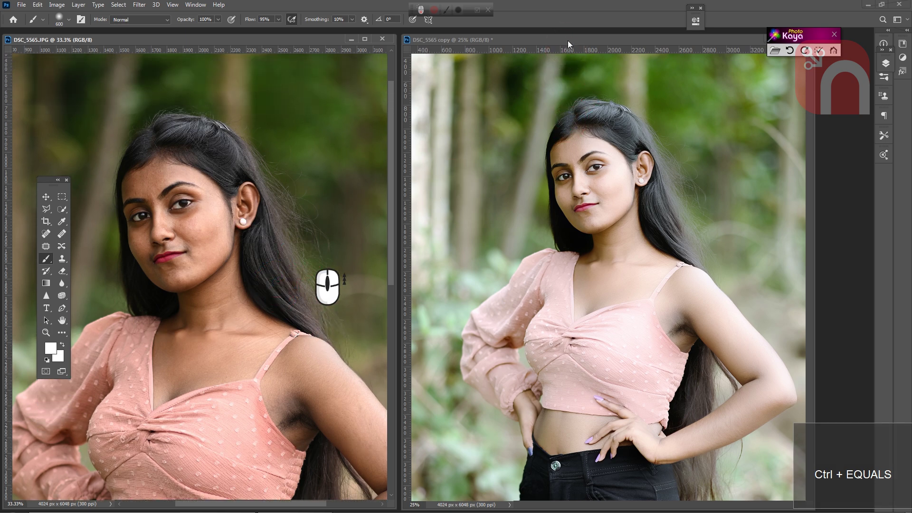
{"action": "left_click", "coordinate": [603, 129]}
{"action": "key", "text": "ctrl+equal"}
{"action": "scroll", "coordinate": [630, 236], "scroll_direction": "up", "scroll_amount": 1}
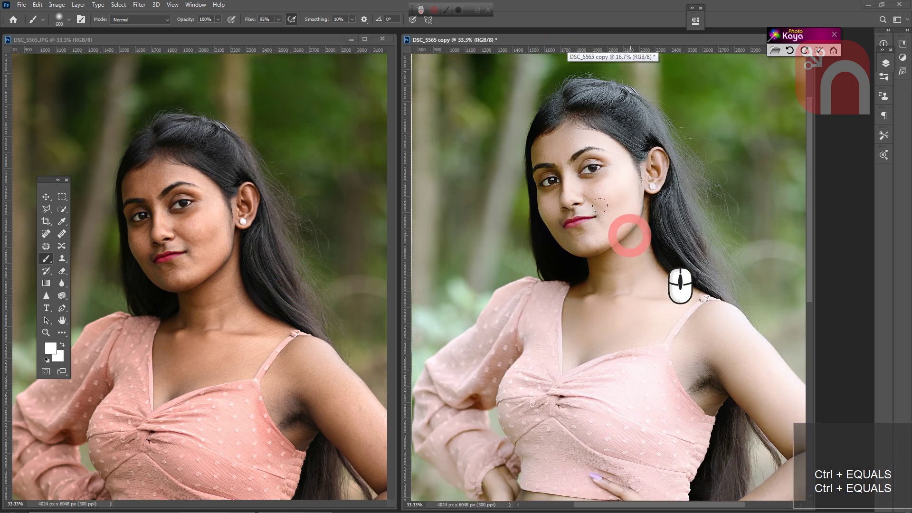
{"action": "scroll", "coordinate": [706, 205], "scroll_direction": "up", "scroll_amount": 1}
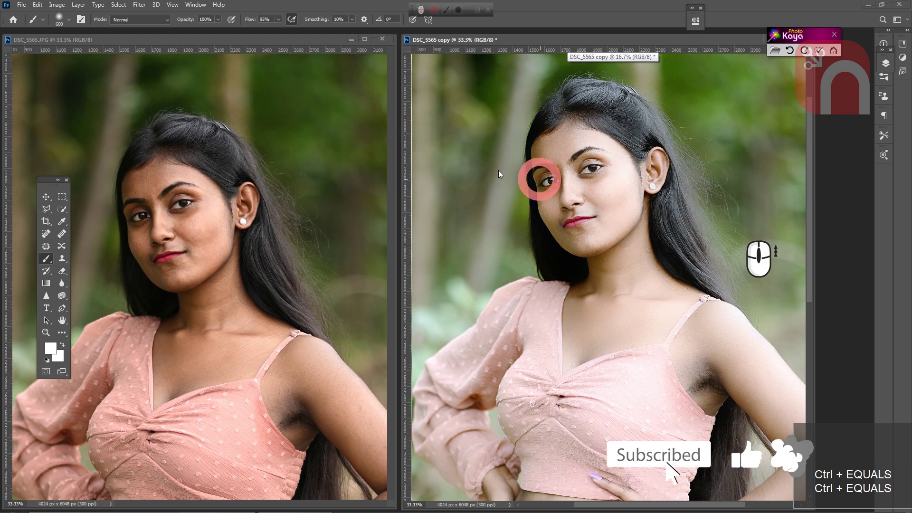
{"action": "left_click", "coordinate": [264, 55]}
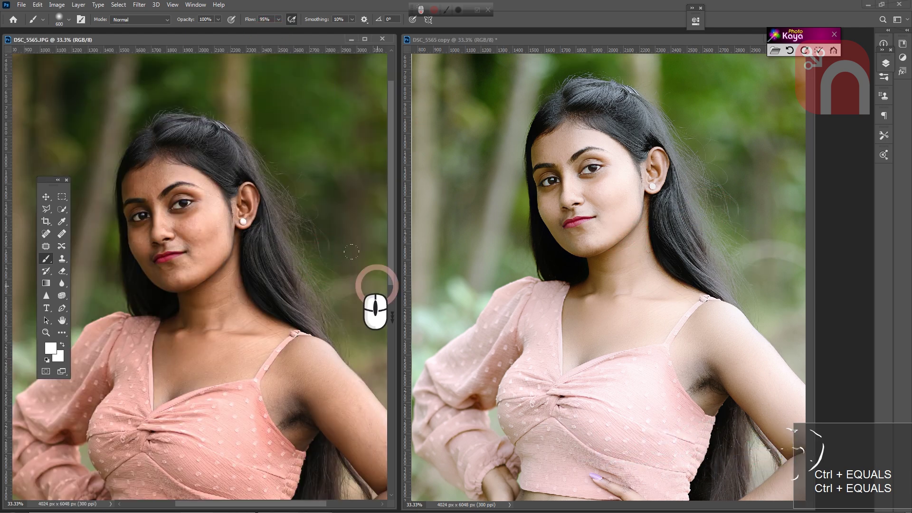
{"action": "left_click_drag", "start_coordinate": [394, 261], "coordinate": [393, 275]}
{"action": "left_click_drag", "start_coordinate": [812, 346], "coordinate": [852, 352]}
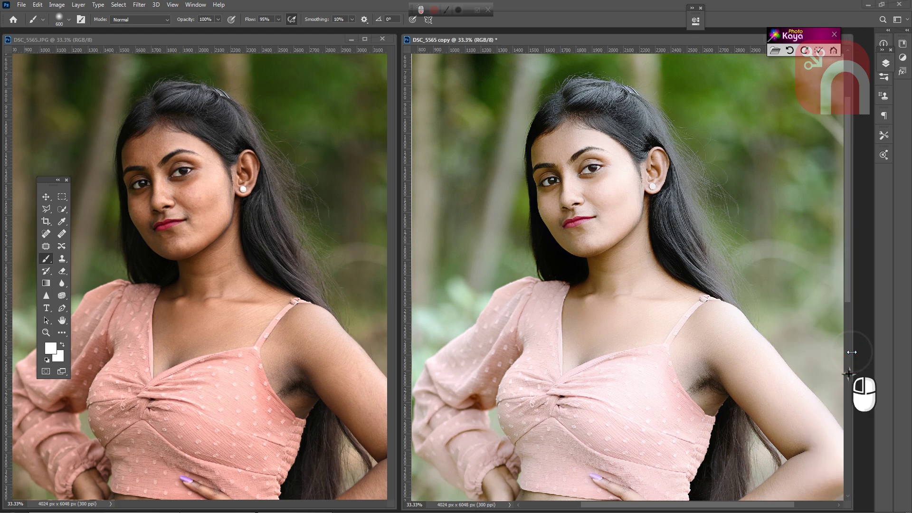